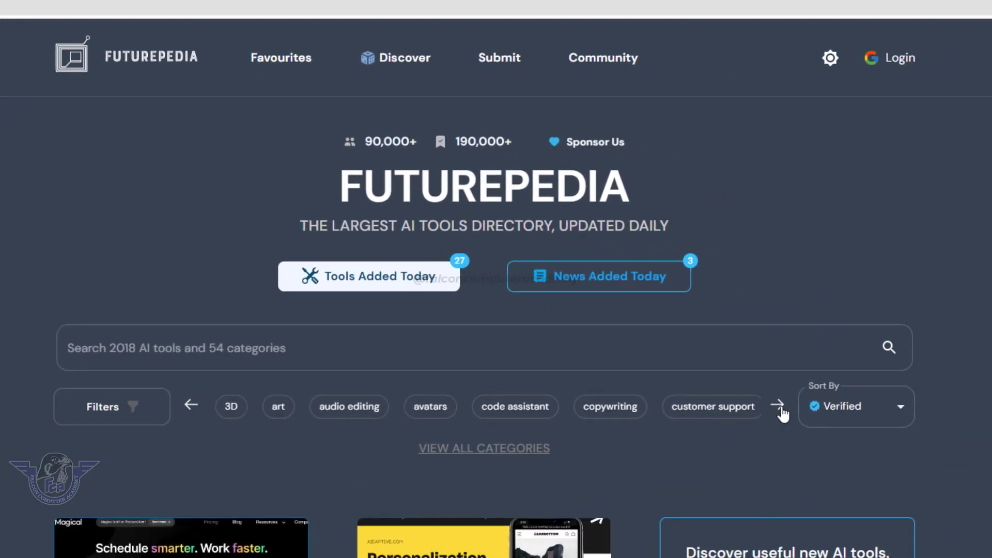
Step: Browse through the row of tool categories in the Futurepedia directory
{"action": "left_click", "coordinate": [782, 408]}
{"action": "left_click", "coordinate": [781, 408]}
{"action": "left_click", "coordinate": [782, 408]}
{"action": "left_click", "coordinate": [781, 409]}
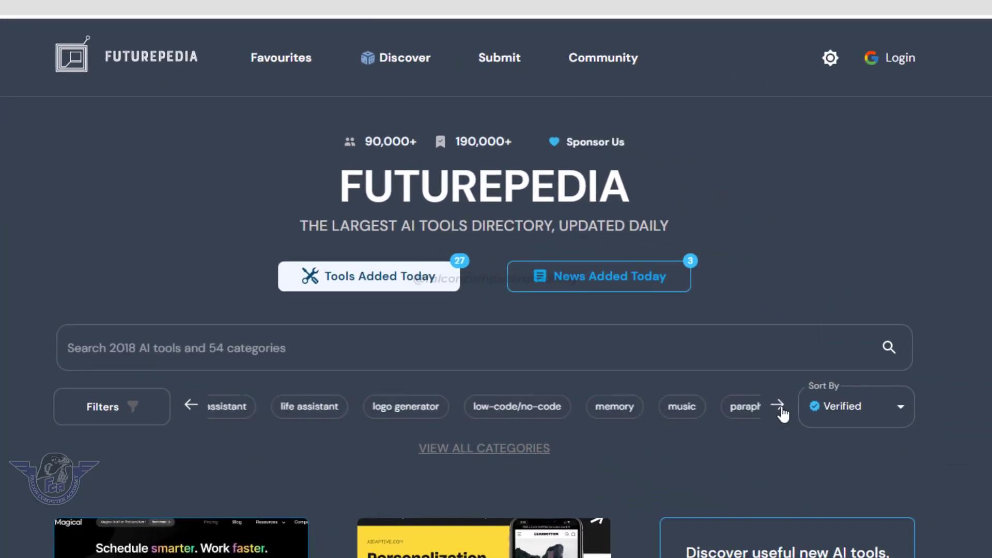
{"action": "left_click", "coordinate": [777, 405]}
{"action": "left_click", "coordinate": [778, 405]}
{"action": "left_click", "coordinate": [777, 405]}
{"action": "left_click", "coordinate": [777, 405]}
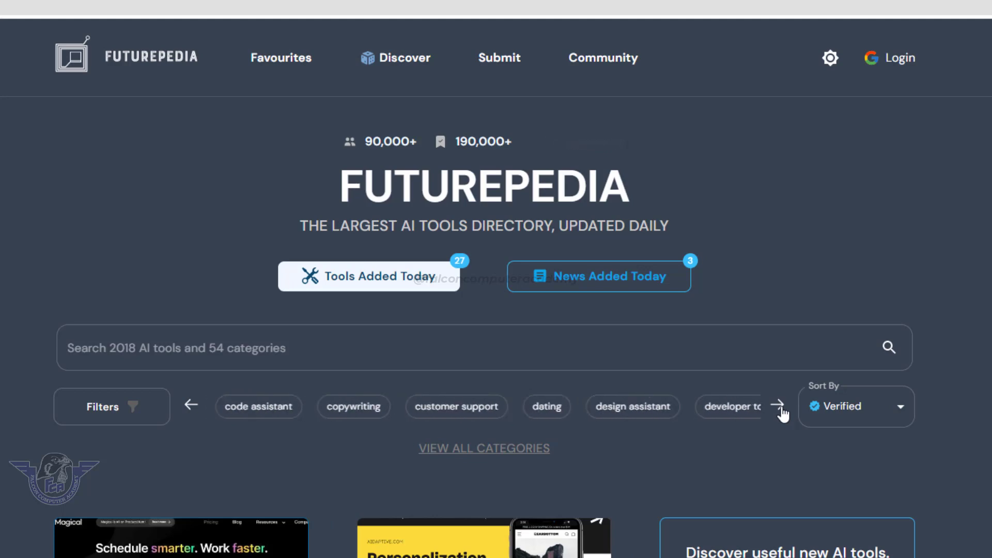
{"action": "left_click", "coordinate": [780, 408]}
{"action": "left_click", "coordinate": [780, 409]}
{"action": "left_click", "coordinate": [780, 408]}
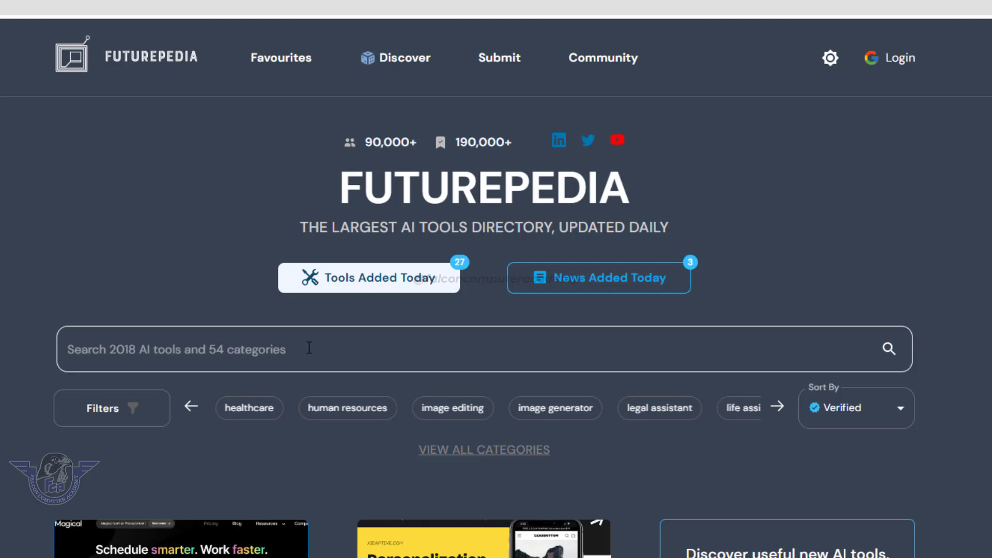
Step: Search the directory for "video", open the Video Editing category and look through its listed tools
{"action": "left_click", "coordinate": [309, 347]}
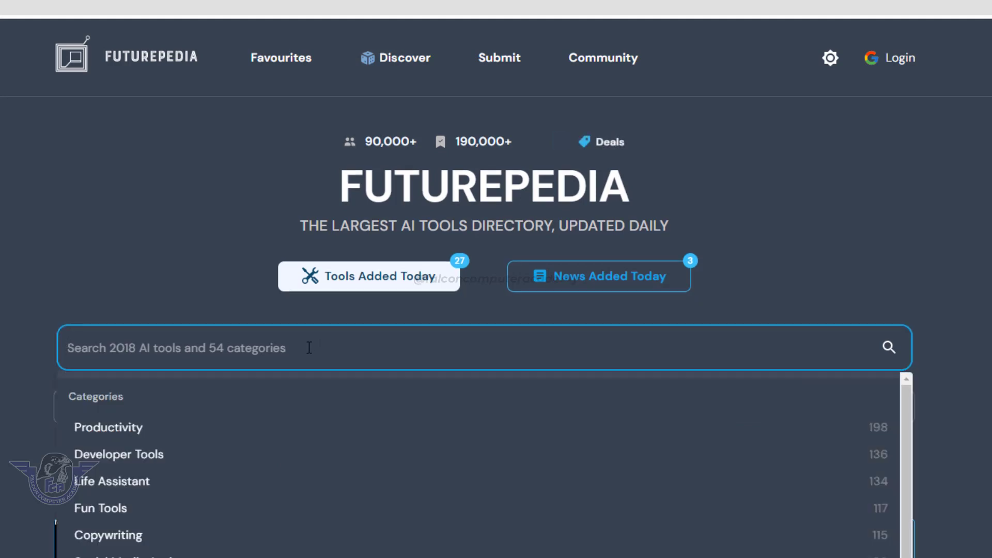
{"action": "type", "text": "video"}
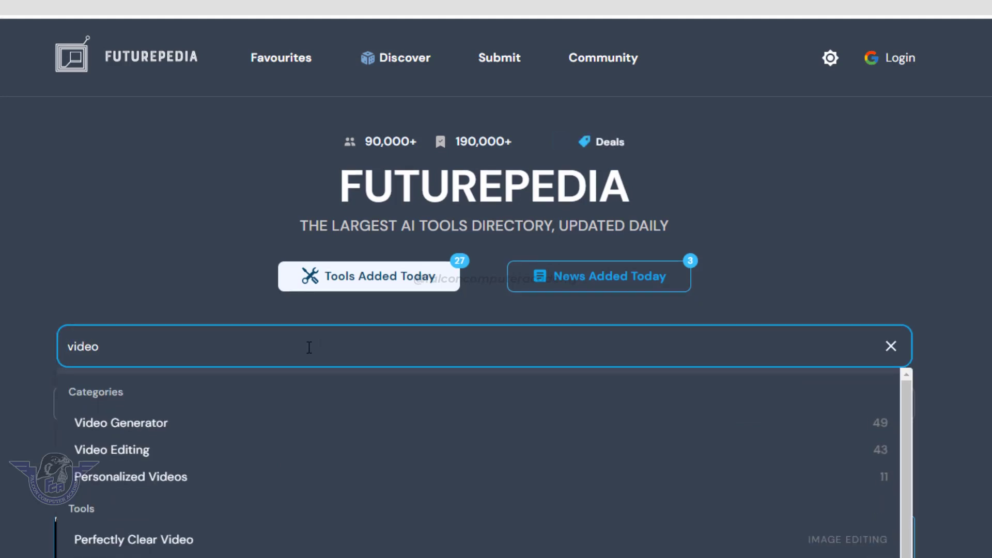
{"action": "left_click", "coordinate": [157, 451]}
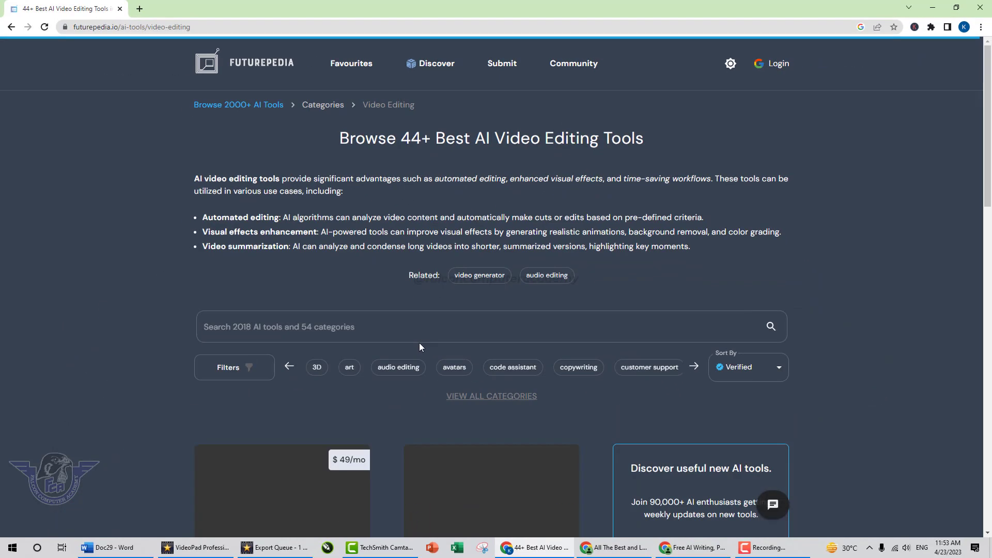
{"action": "scroll", "coordinate": [418, 343], "scroll_direction": "down", "scroll_amount": 4}
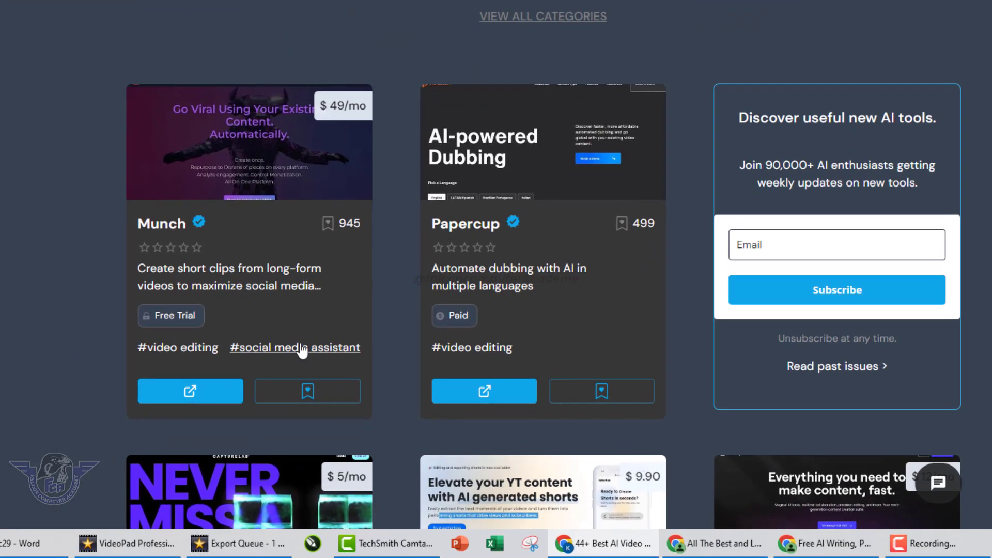
{"action": "scroll", "coordinate": [170, 318], "scroll_direction": "down", "scroll_amount": 5}
{"action": "scroll", "coordinate": [693, 318], "scroll_direction": "down", "scroll_amount": 5}
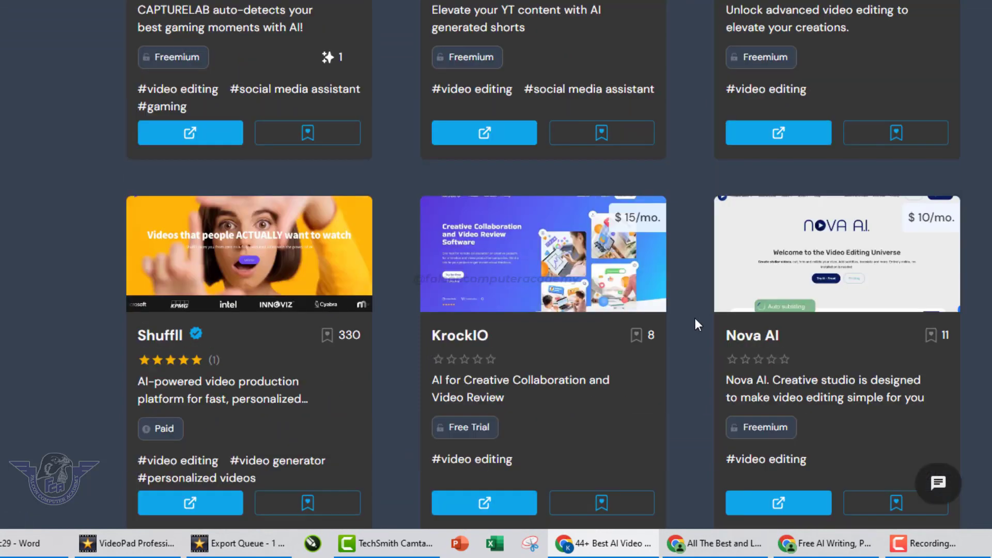
{"action": "scroll", "coordinate": [467, 373], "scroll_direction": "down", "scroll_amount": 8}
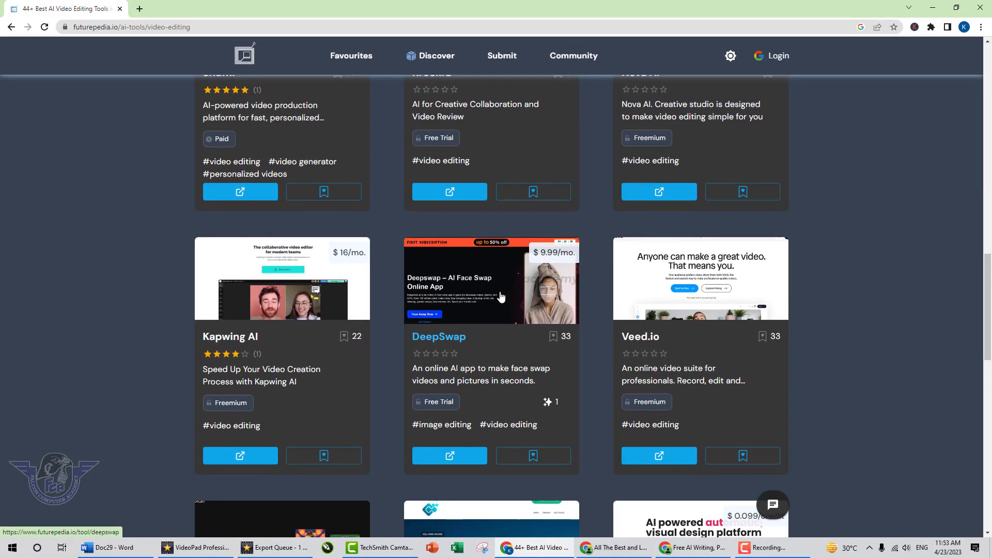
Step: Switch to the Lachief site, open its Free category and look through the listed AI tools
{"action": "left_click", "coordinate": [610, 548]}
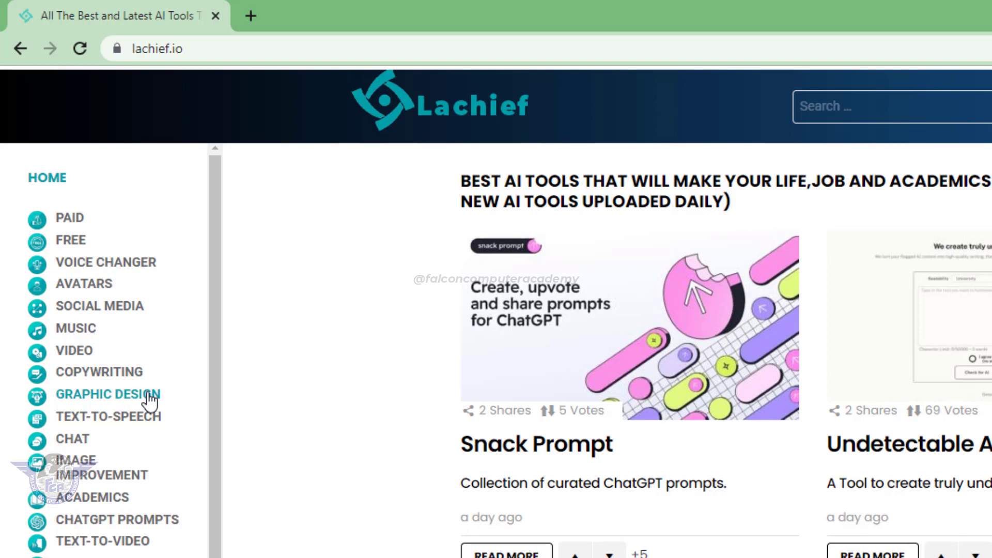
{"action": "left_click", "coordinate": [72, 241]}
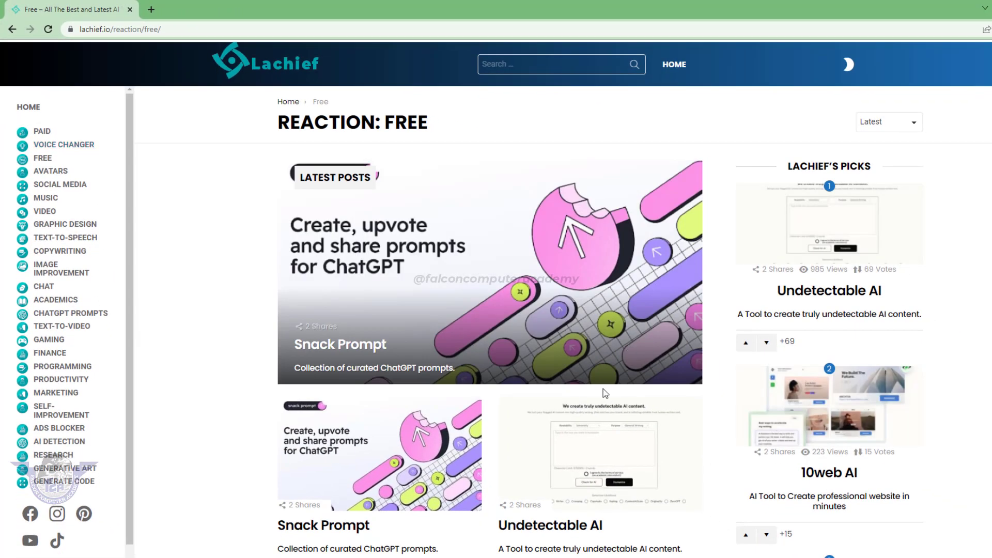
{"action": "scroll", "coordinate": [602, 394], "scroll_direction": "down", "scroll_amount": 5}
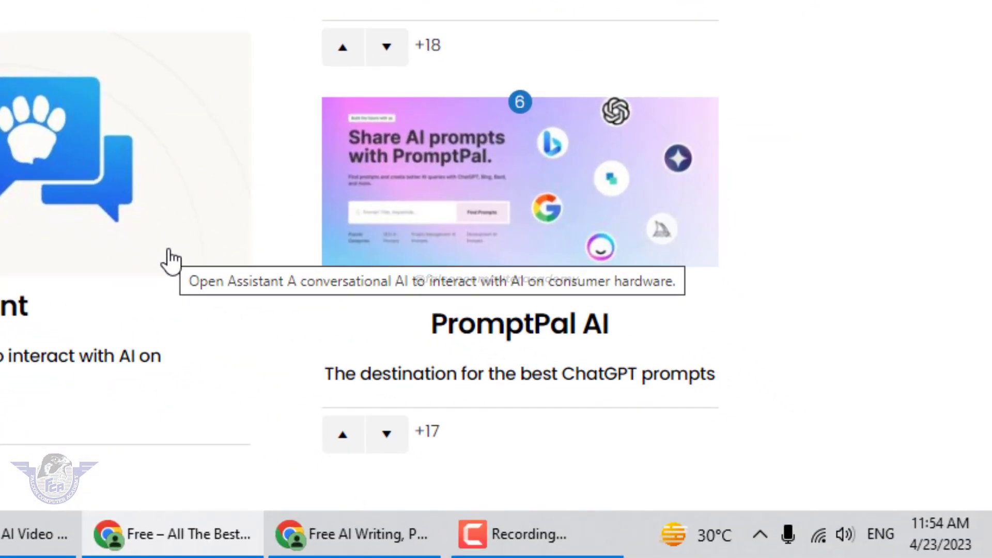
Step: Switch to the TinyWow site and view its Pdf Tools, Video Tools and Image Tools categories in turn
{"action": "left_click", "coordinate": [302, 537]}
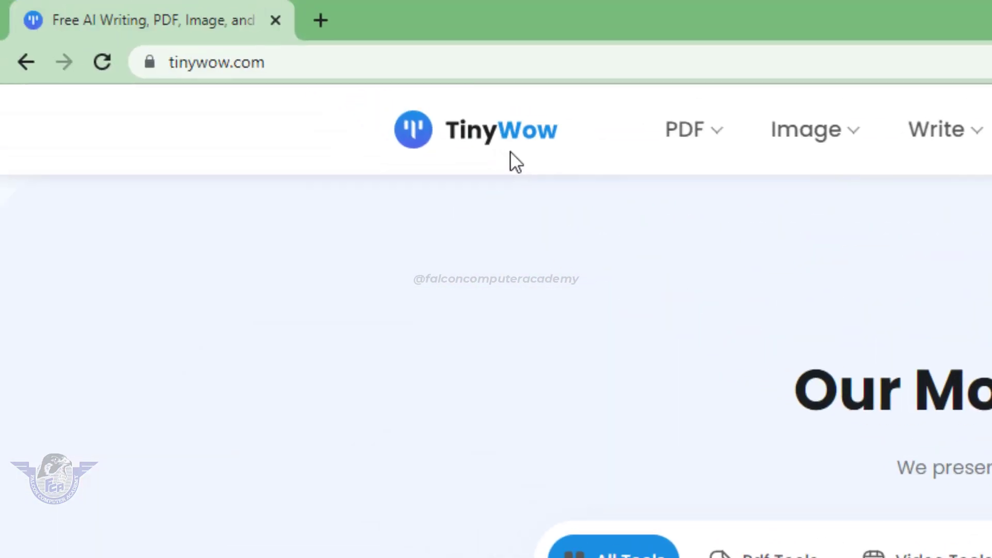
{"action": "left_click", "coordinate": [782, 556]}
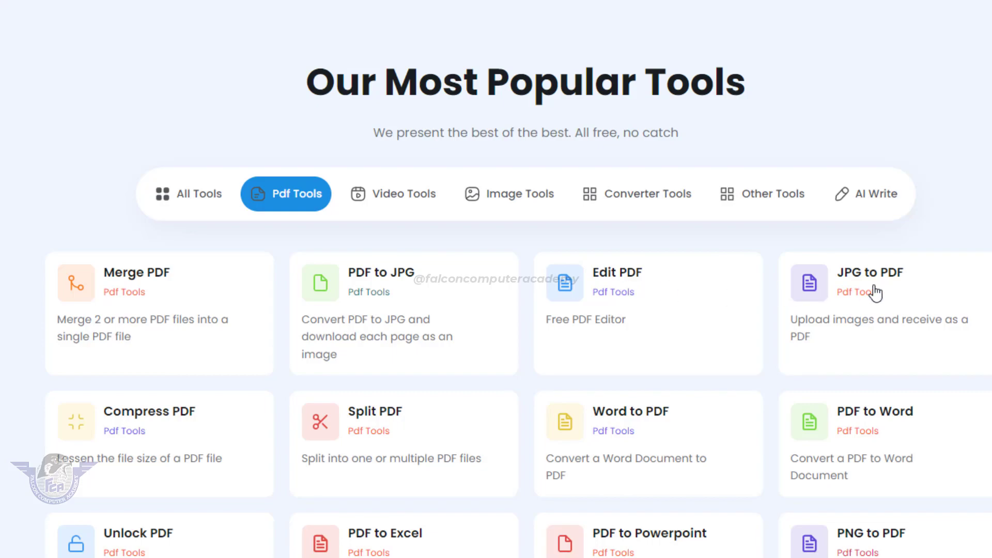
{"action": "scroll", "coordinate": [580, 415], "scroll_direction": "down", "scroll_amount": 8}
{"action": "scroll", "coordinate": [578, 414], "scroll_direction": "up", "scroll_amount": 8}
{"action": "left_click", "coordinate": [412, 197]}
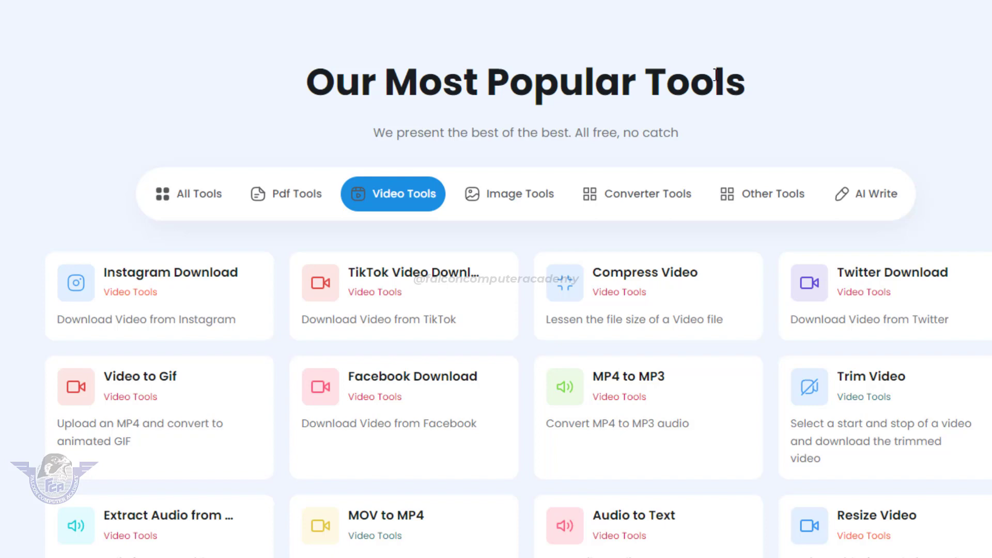
{"action": "left_click", "coordinate": [525, 199]}
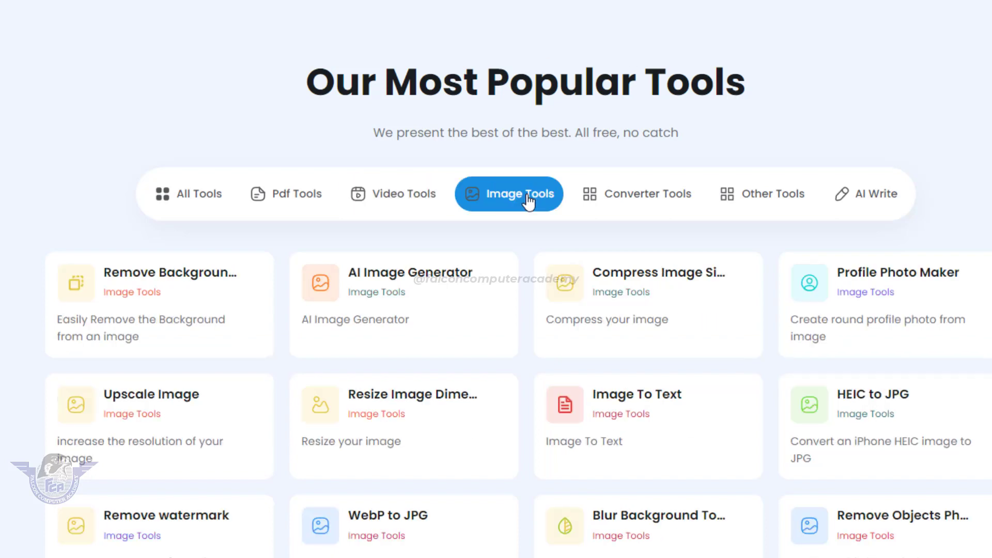
Step: Show the AI Write tools and open the YouTube Script Writer, ready for entering a topic
{"action": "left_click", "coordinate": [869, 200]}
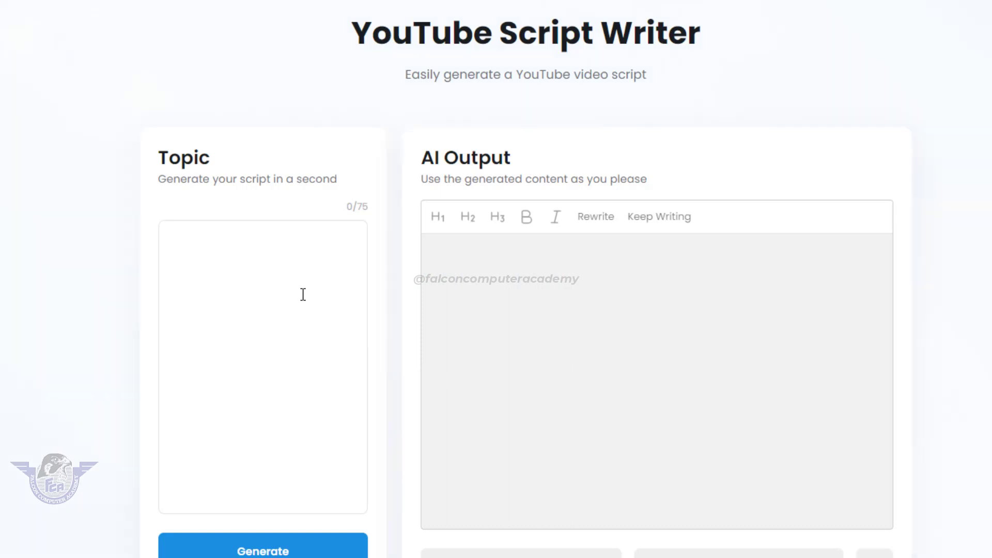
{"action": "left_click", "coordinate": [267, 254]}
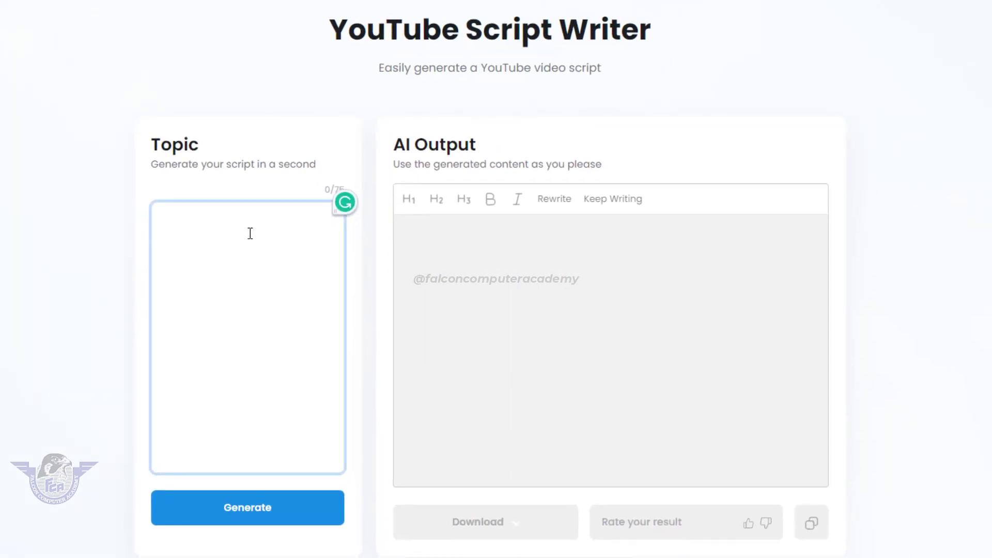
{"action": "type", "text": "Motivatinal"}
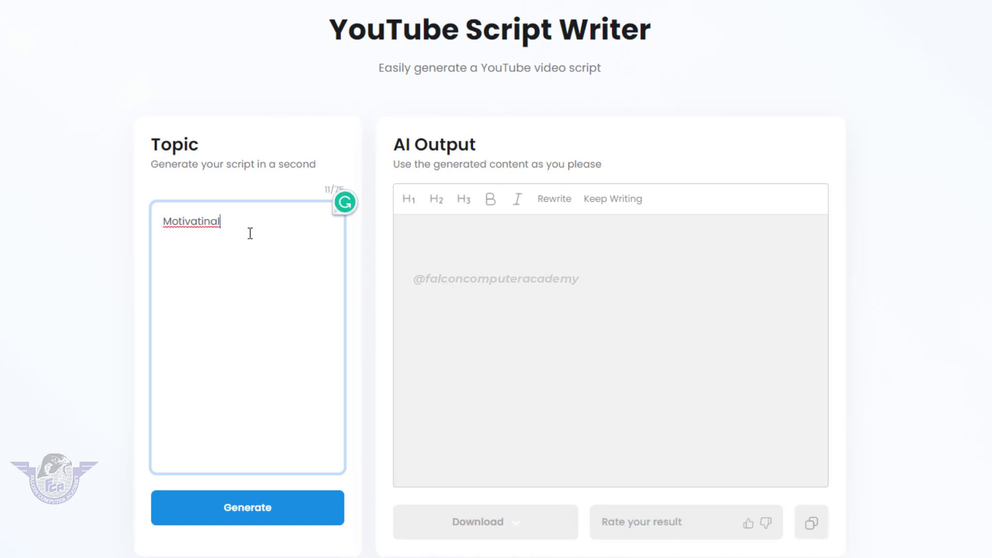
{"action": "key", "text": "BackSpace"}
{"action": "key", "text": "BackSpace"}
{"action": "key", "text": "BackSpace"}
{"action": "key", "text": "BackSpace"}
{"action": "key", "text": "BackSpace"}
{"action": "key", "text": "BackSpace"}
{"action": "key", "text": "BackSpace"}
{"action": "key", "text": "BackSpace"}
{"action": "key", "text": "BackSpace"}
{"action": "key", "text": "BackSpace"}
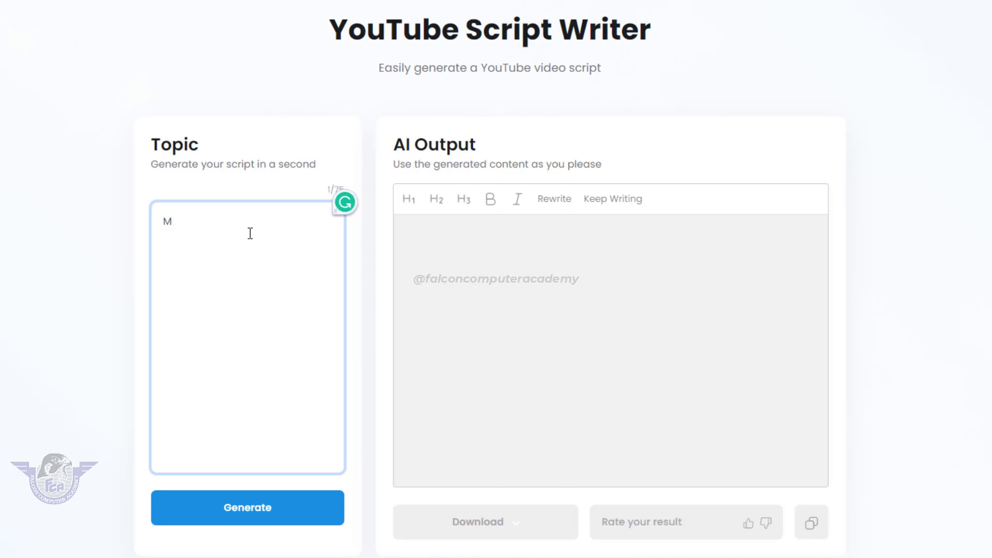
Step: Enter "Study Motivation" as the topic and generate the YouTube script
{"action": "type", "text": "Study Motivation"}
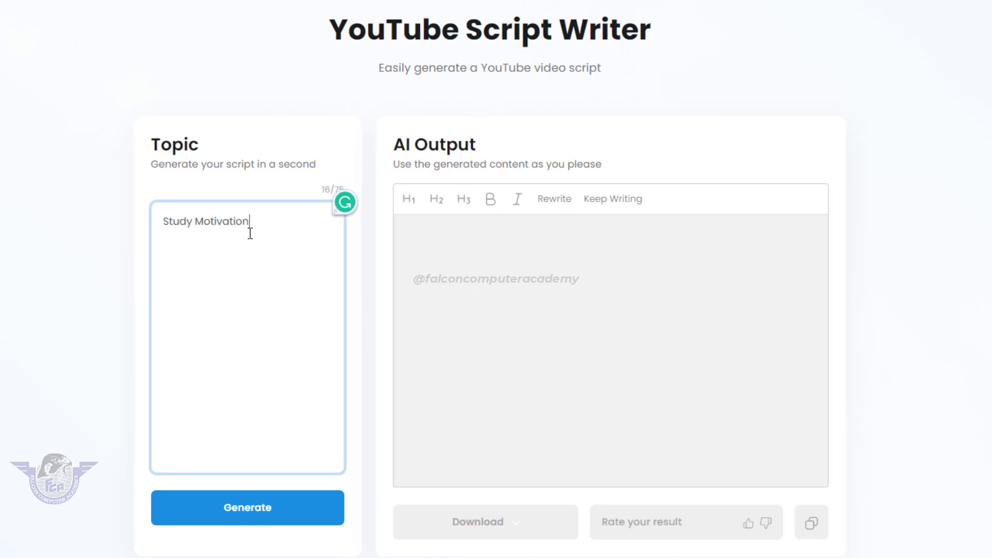
{"action": "left_click", "coordinate": [261, 511]}
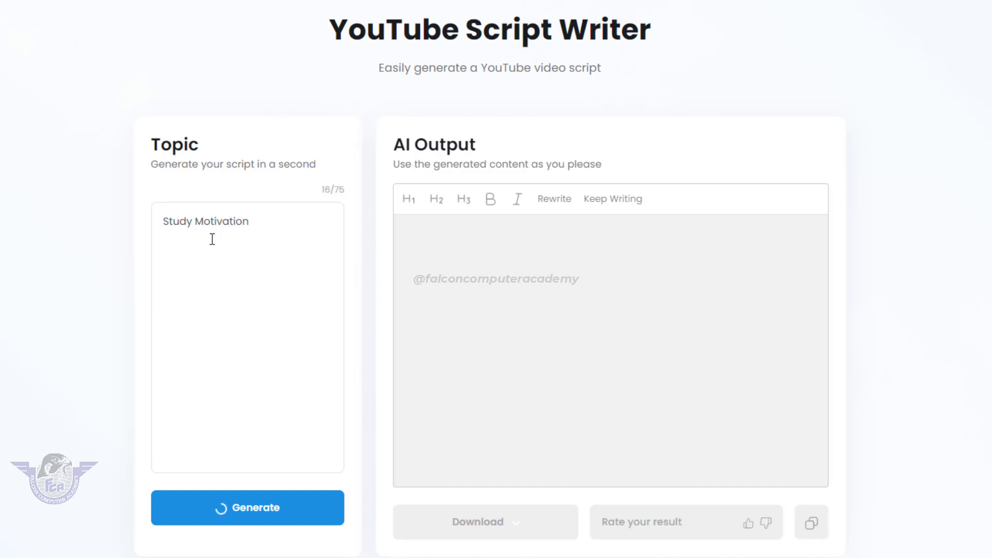
{"action": "left_click", "coordinate": [258, 225]}
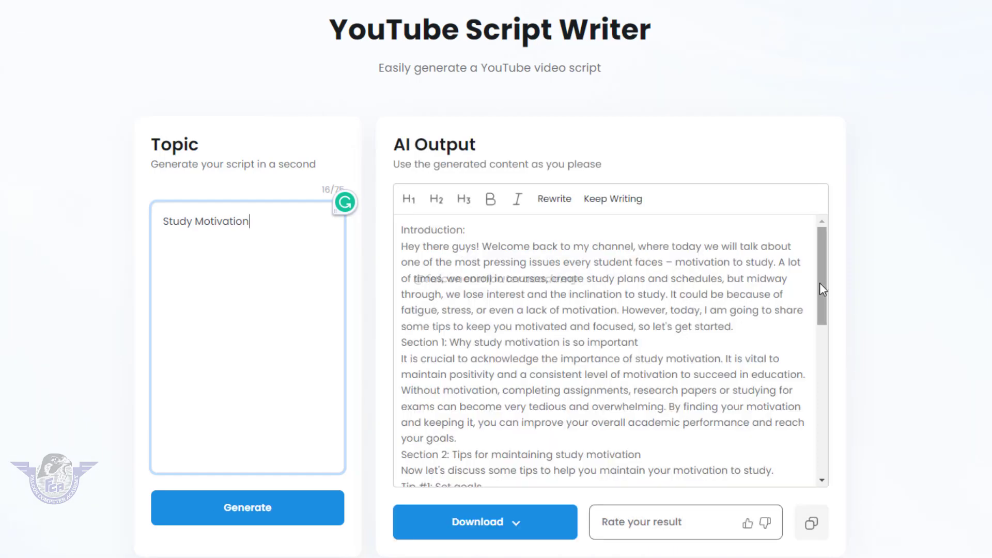
Step: Examine the generated script from its introduction and section headings through to the conclusion, and the page area below it
{"action": "mouse_move", "coordinate": [819, 283]}
{"action": "left_mouse_down"}
{"action": "mouse_move", "coordinate": [829, 470]}
{"action": "mouse_move", "coordinate": [829, 288]}
{"action": "left_mouse_up"}
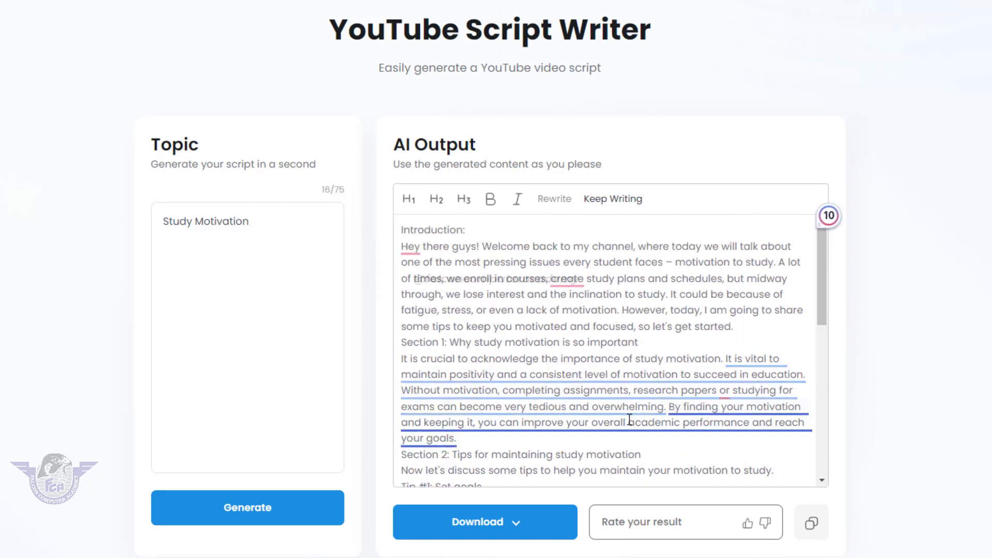
{"action": "left_click_drag", "start_coordinate": [479, 230], "coordinate": [400, 229]}
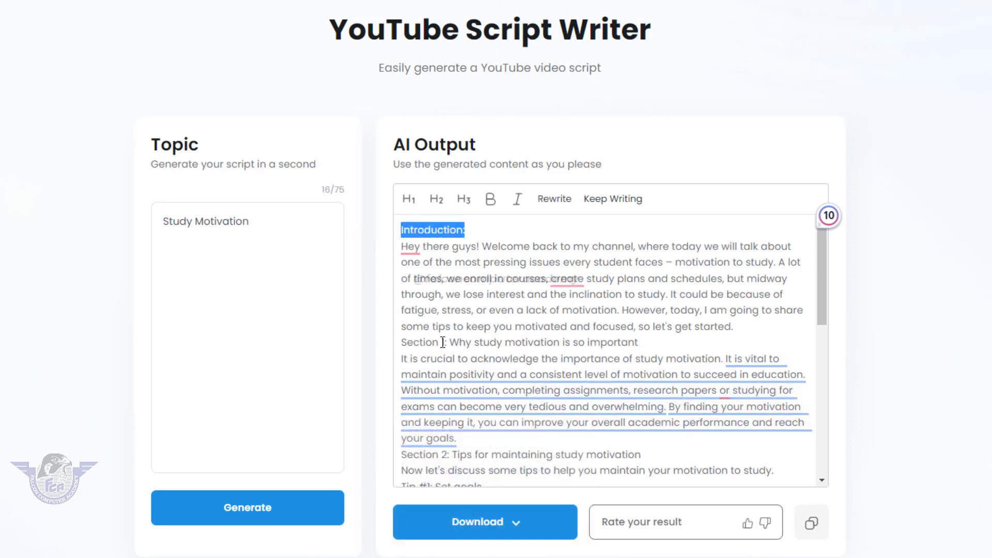
{"action": "left_click_drag", "start_coordinate": [447, 344], "coordinate": [400, 343]}
{"action": "left_click_drag", "start_coordinate": [447, 454], "coordinate": [400, 454]}
{"action": "scroll", "coordinate": [465, 424], "scroll_direction": "down", "scroll_amount": 5}
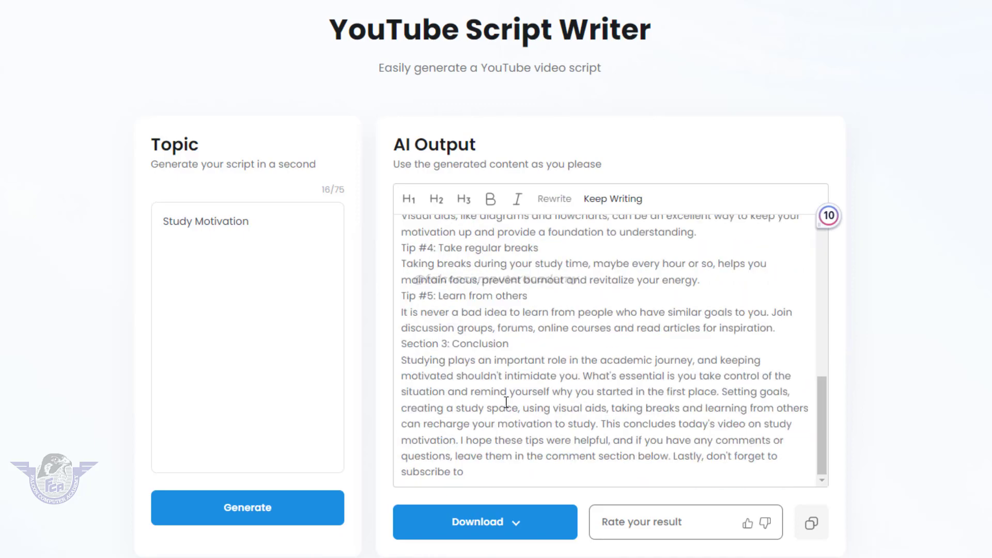
{"action": "scroll", "coordinate": [496, 362], "scroll_direction": "down", "scroll_amount": 2}
{"action": "scroll", "coordinate": [455, 271], "scroll_direction": "down", "scroll_amount": 10}
{"action": "scroll", "coordinate": [469, 269], "scroll_direction": "up", "scroll_amount": 10}
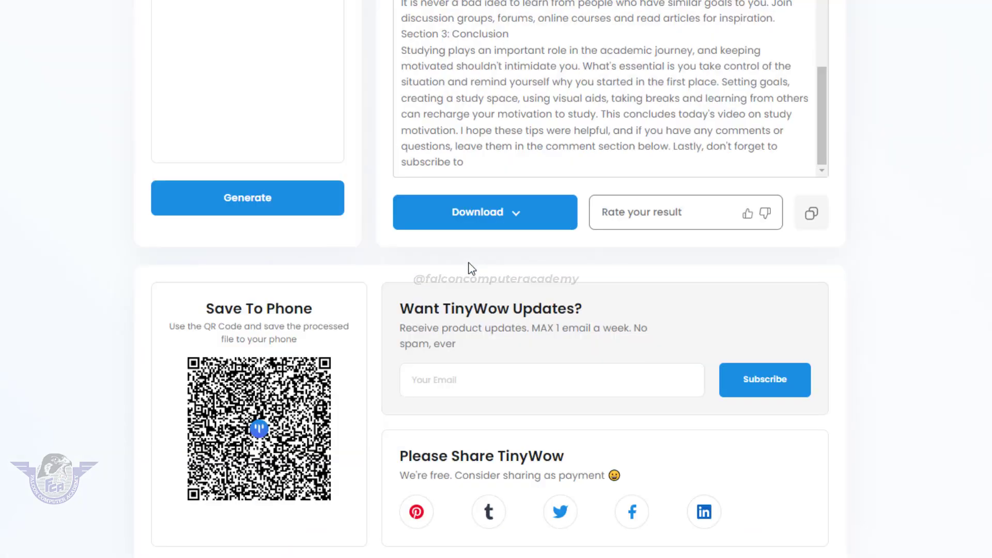